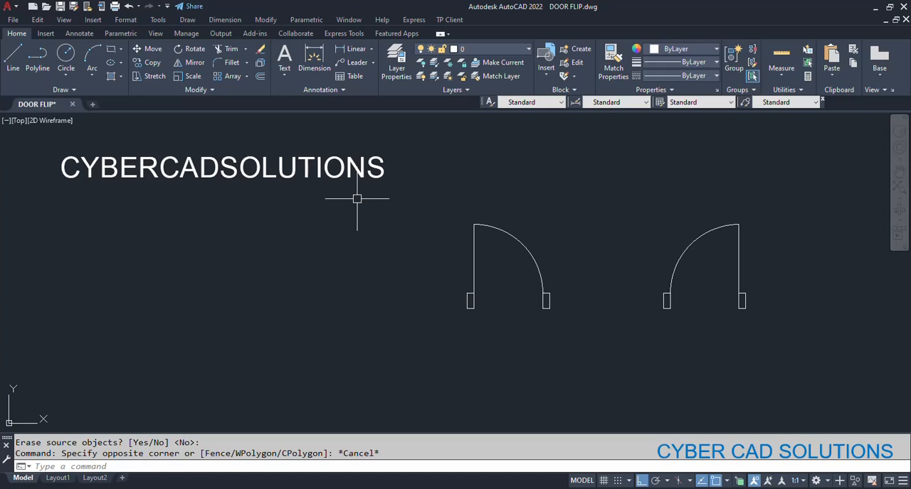
# - Erase the mirrored door block that stands beside the original door
pyautogui.click(547, 325)
pyautogui.click(490, 341)
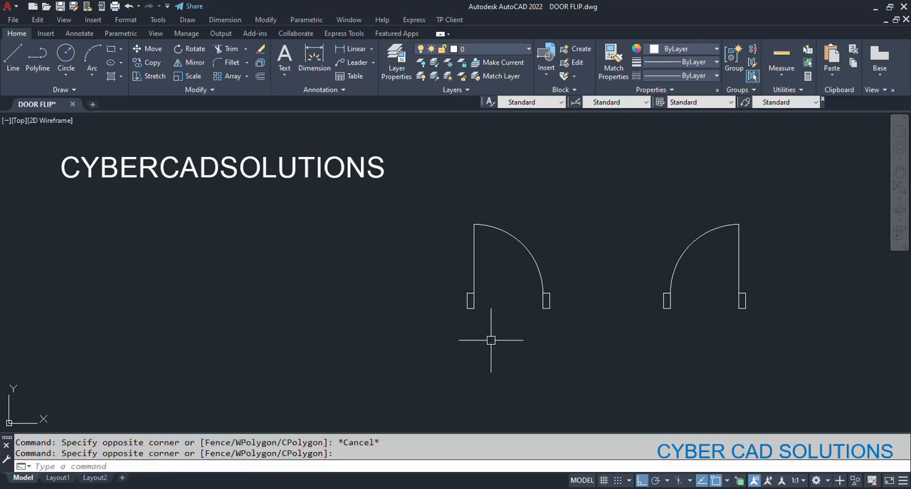
pyautogui.click(716, 335)
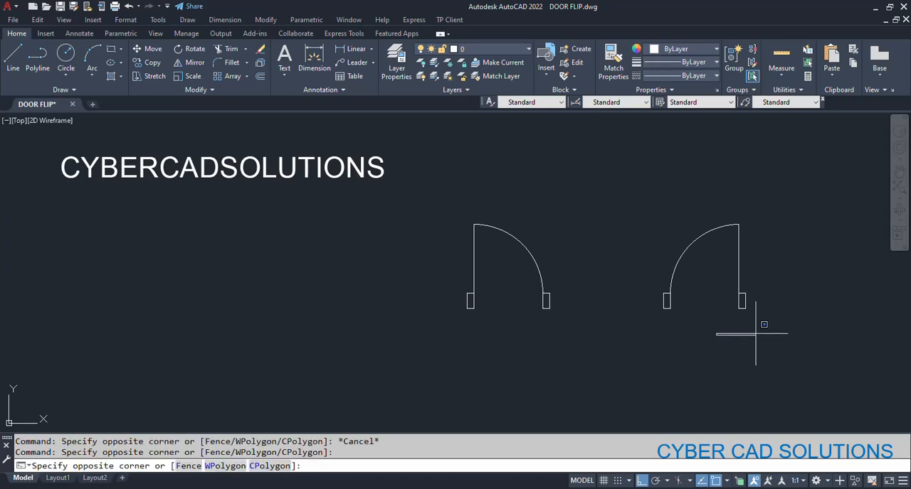
pyautogui.press('Escape')
pyautogui.click(774, 199)
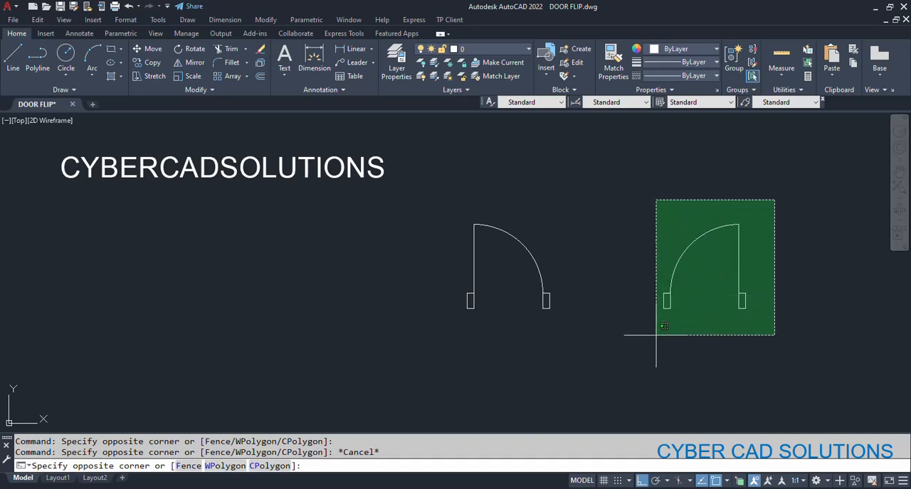
pyautogui.click(655, 335)
pyautogui.write('E')
pyautogui.press('Return')
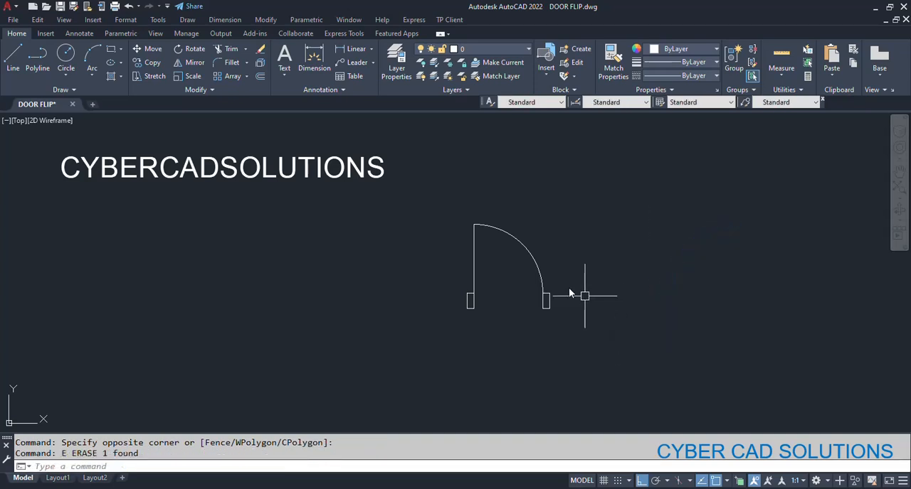
# - Open the remaining door block in the Block Editor
pyautogui.click(532, 261)
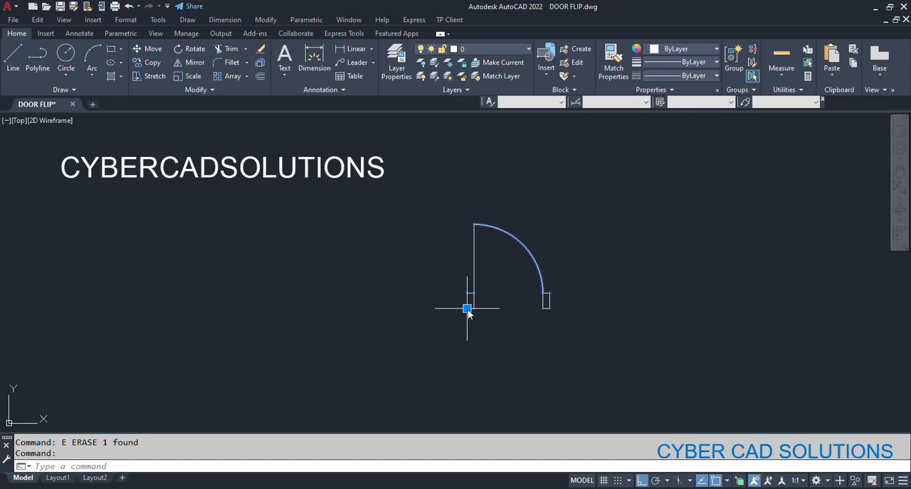
pyautogui.press('Escape')
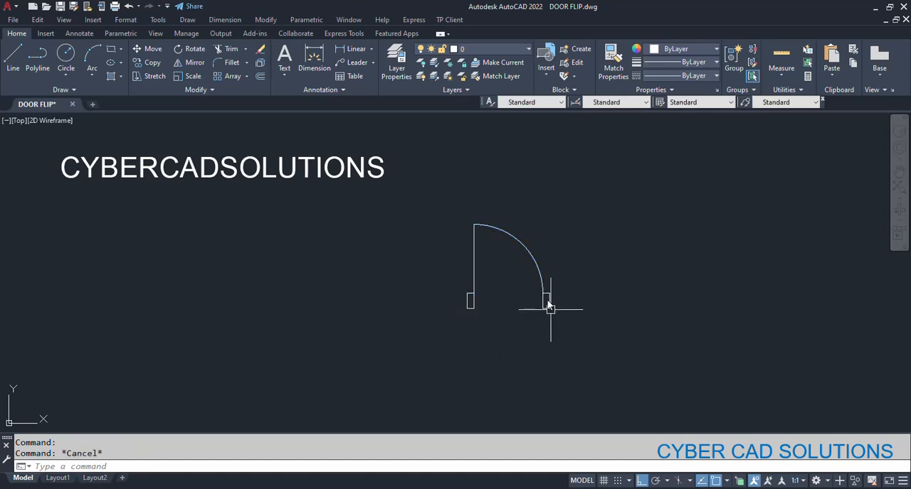
pyautogui.click(537, 273)
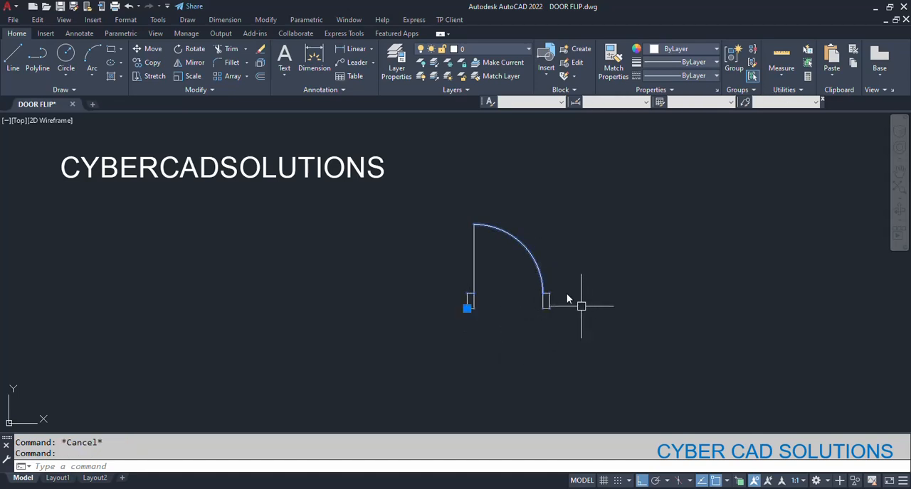
pyautogui.press('Escape')
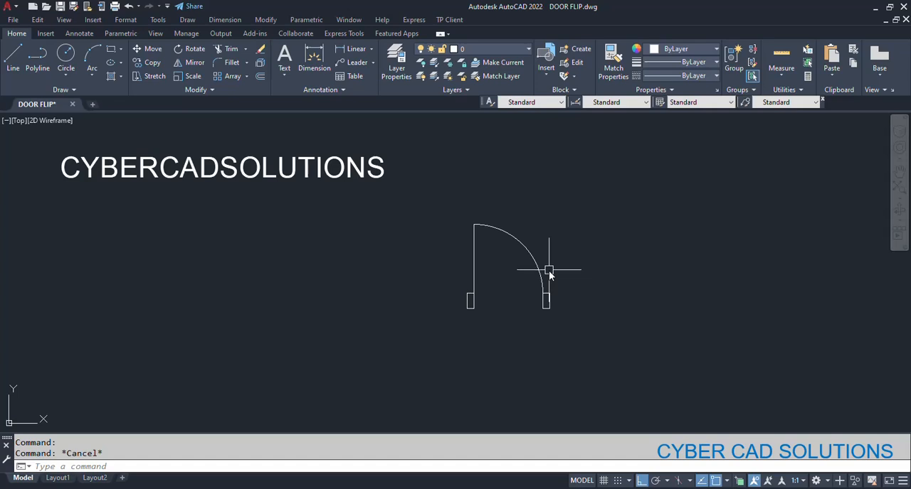
pyautogui.click(535, 261)
pyautogui.rightClick(536, 257)
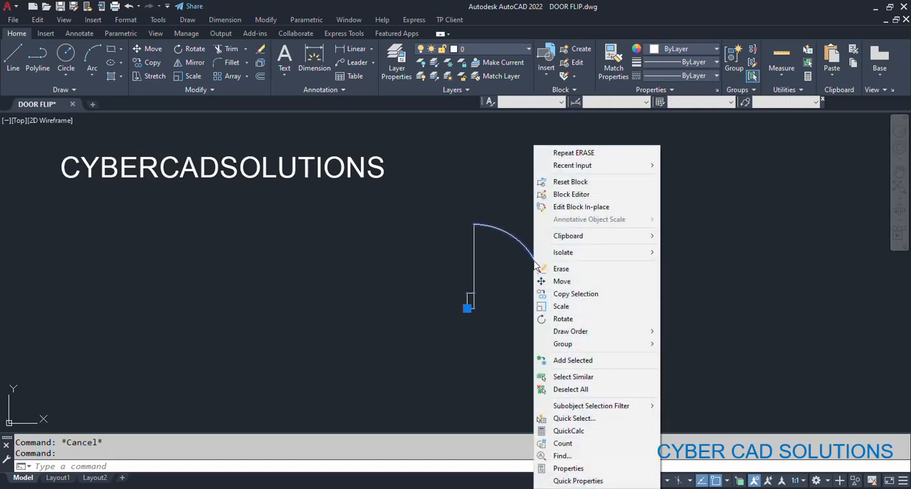
pyautogui.click(569, 194)
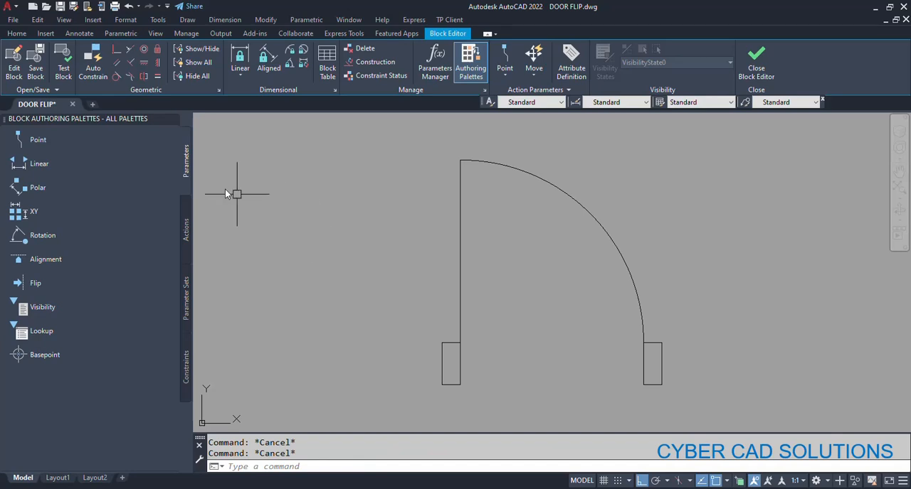
# - Add a Flip parameter with a vertical reflection line starting midway between the jambs' inner edge midpoints, and place its label between the jambs
pyautogui.click(55, 284)
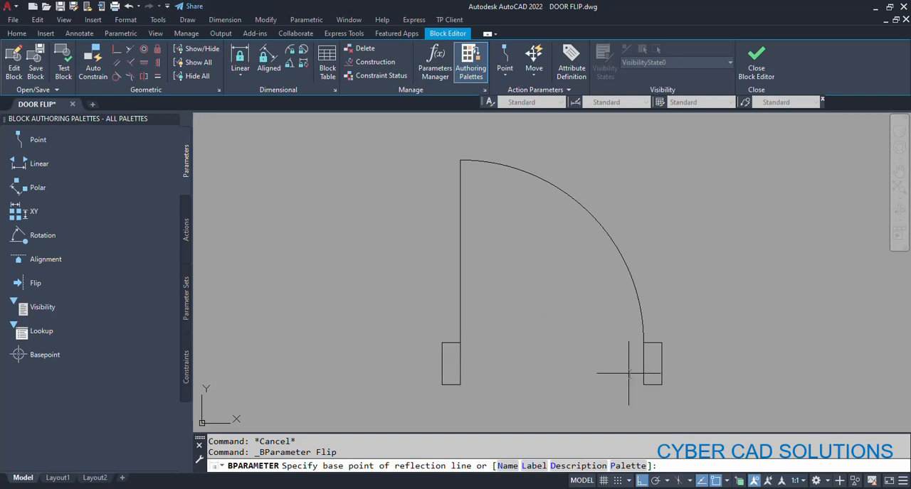
pyautogui.rightClick(523, 315)
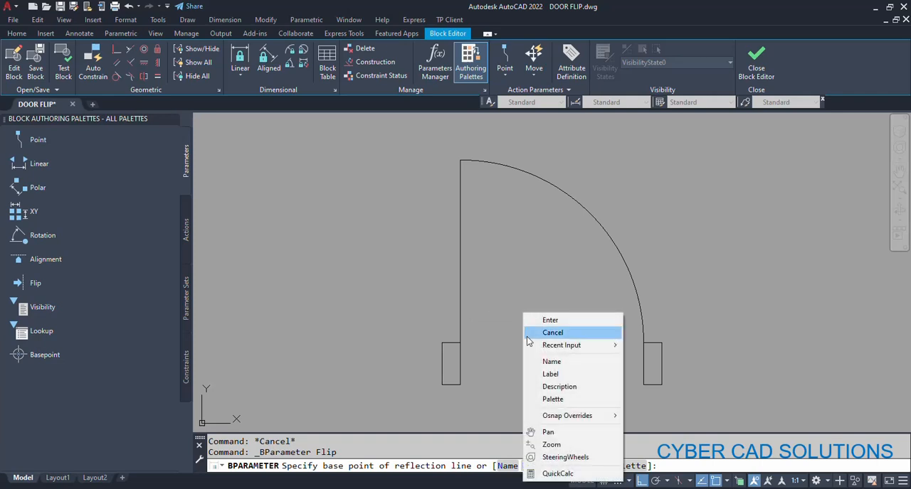
pyautogui.moveTo(561, 417)
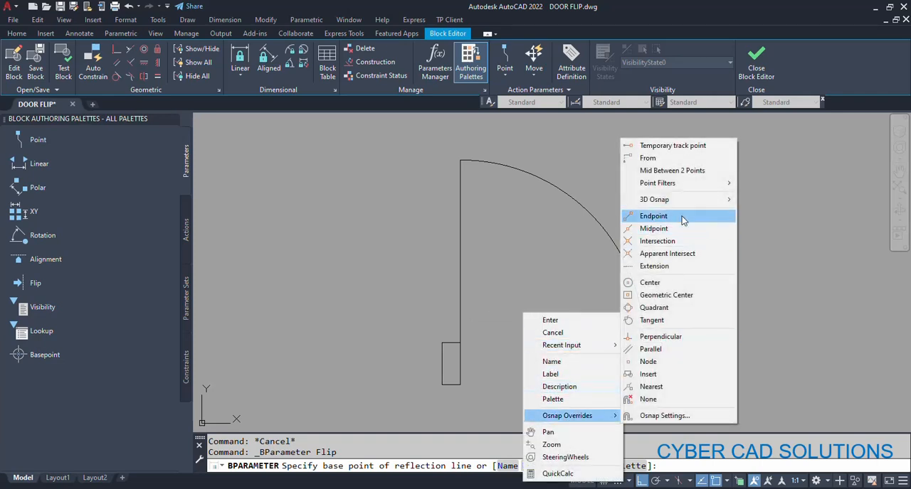
pyautogui.click(667, 172)
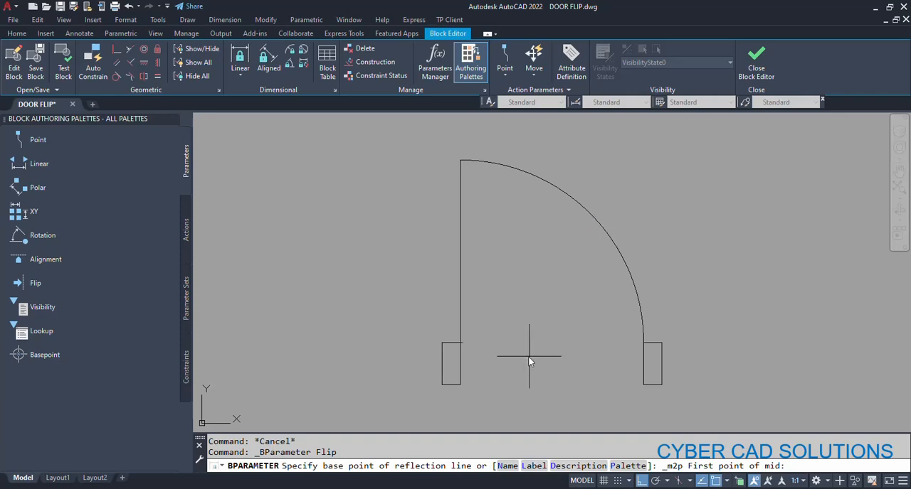
pyautogui.click(461, 364)
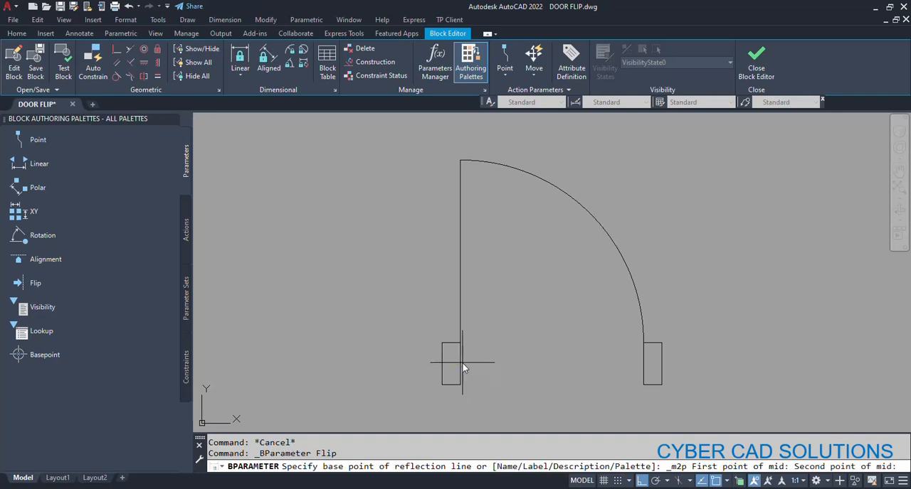
pyautogui.click(644, 364)
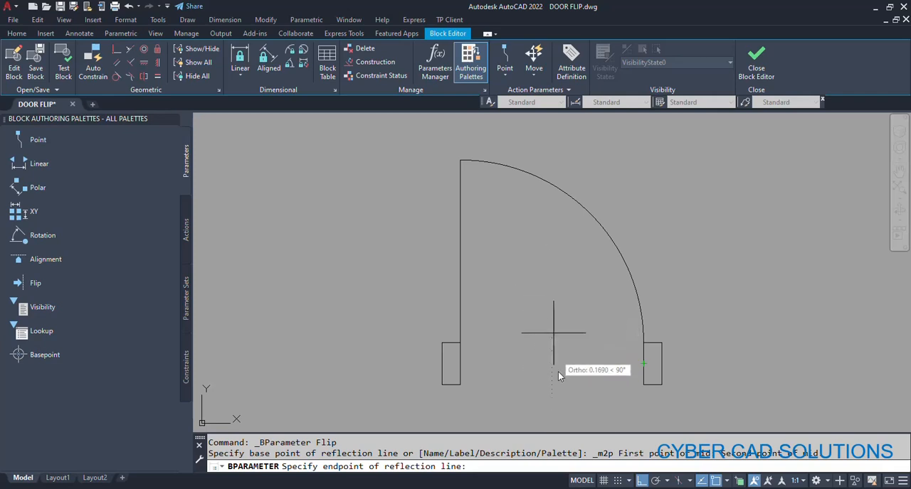
pyautogui.click(551, 295)
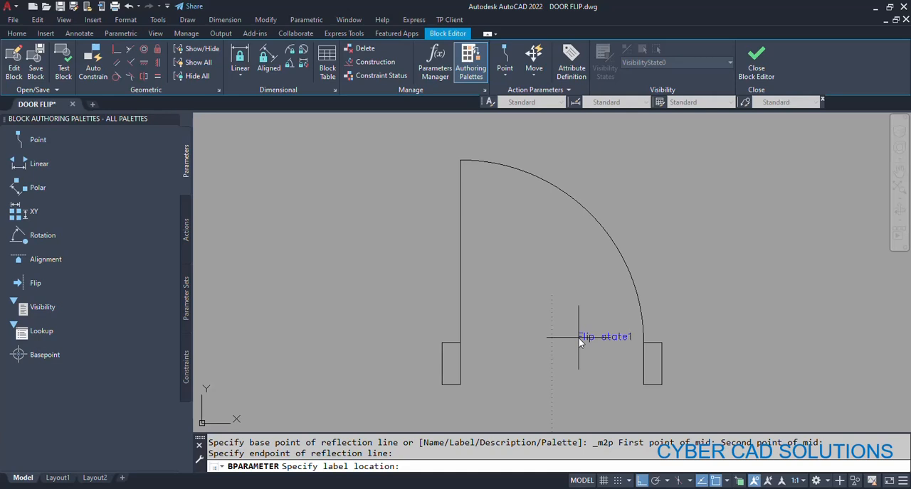
pyautogui.click(522, 364)
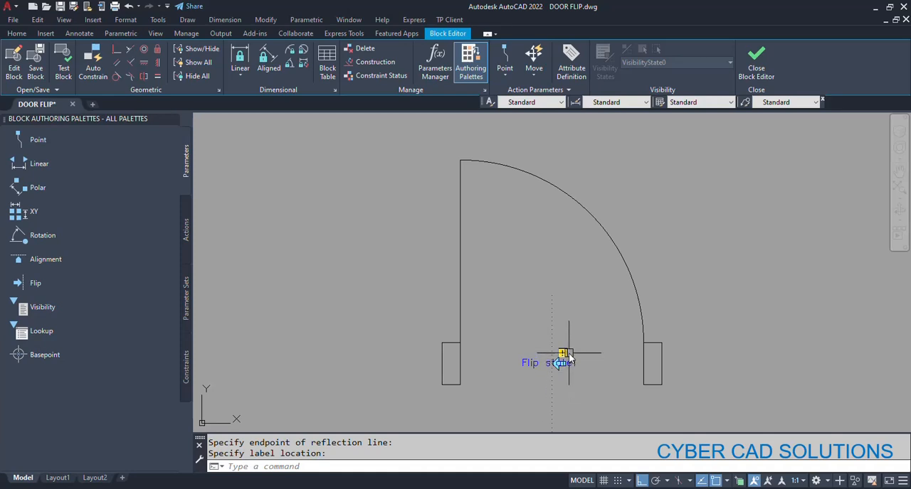
# - Assign a Flip action for the flip parameter to the door leaf and swing arc, and close the Block Editor, saving the changes to DOOR1M
pyautogui.moveTo(567, 354)
pyautogui.click(592, 374)
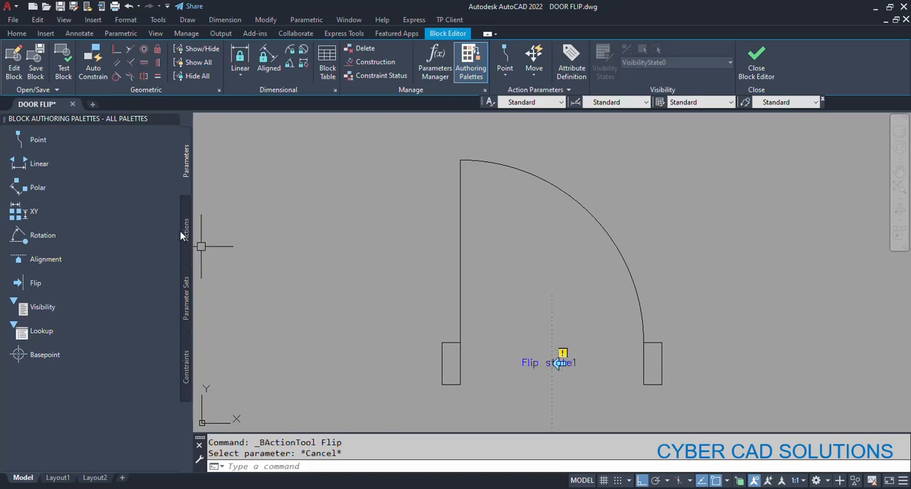
pyautogui.click(186, 232)
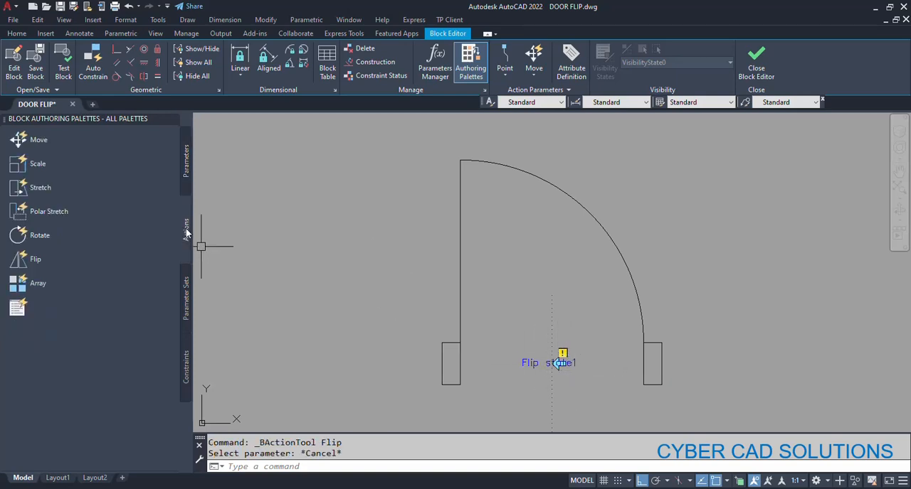
pyautogui.click(53, 260)
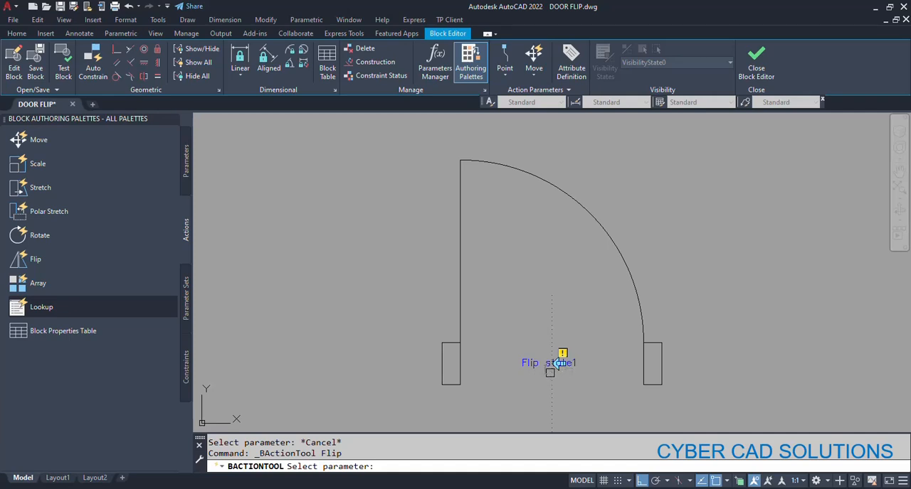
pyautogui.click(560, 363)
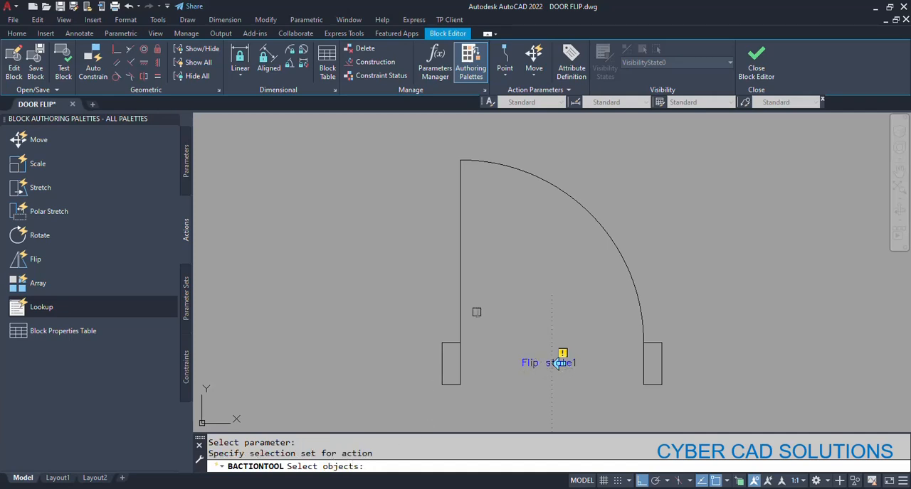
pyautogui.click(596, 188)
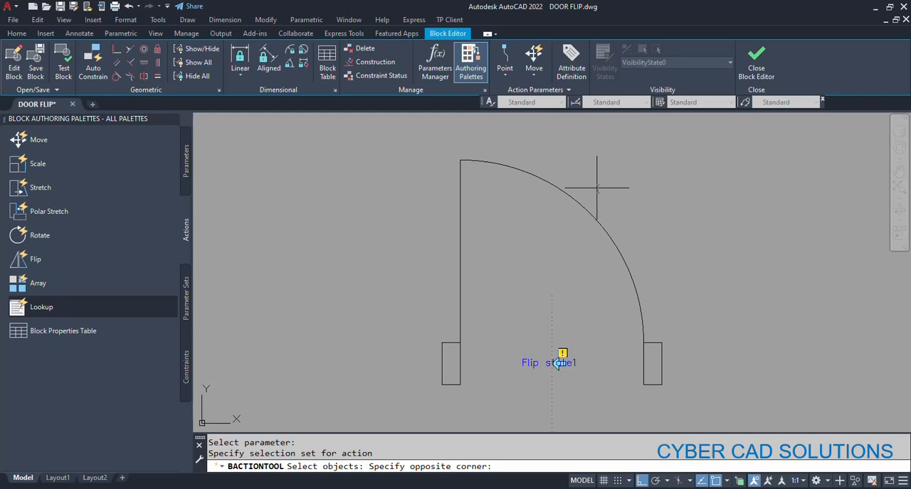
pyautogui.click(450, 216)
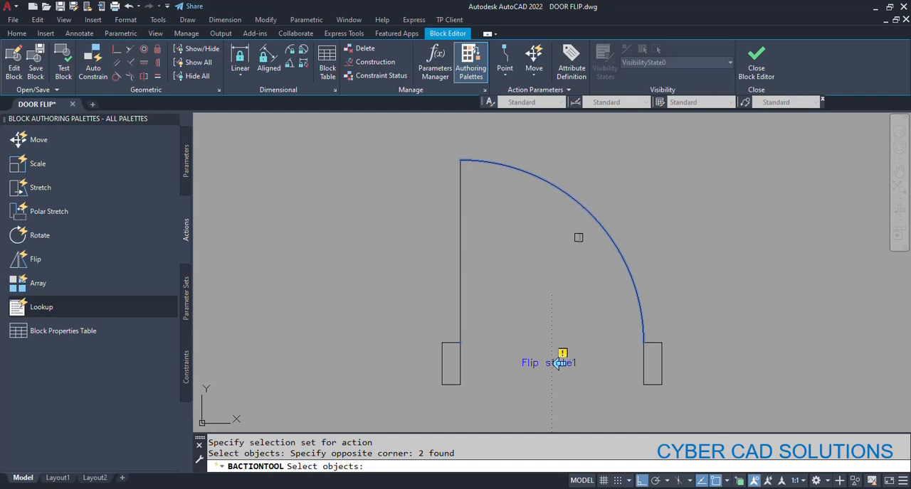
pyautogui.press('Return')
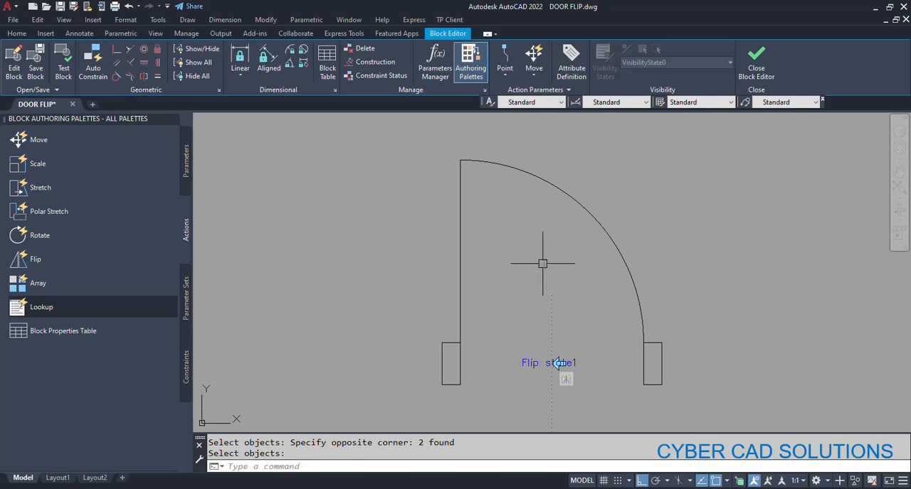
pyautogui.click(742, 77)
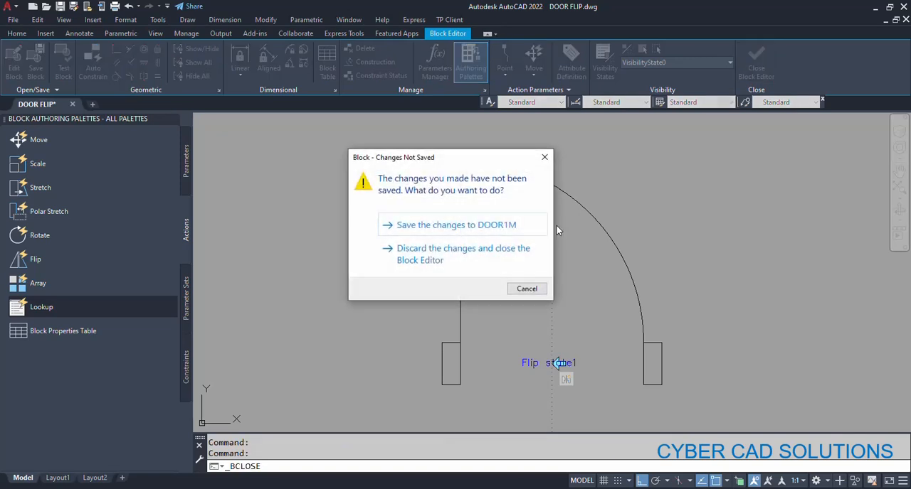
pyautogui.click(444, 225)
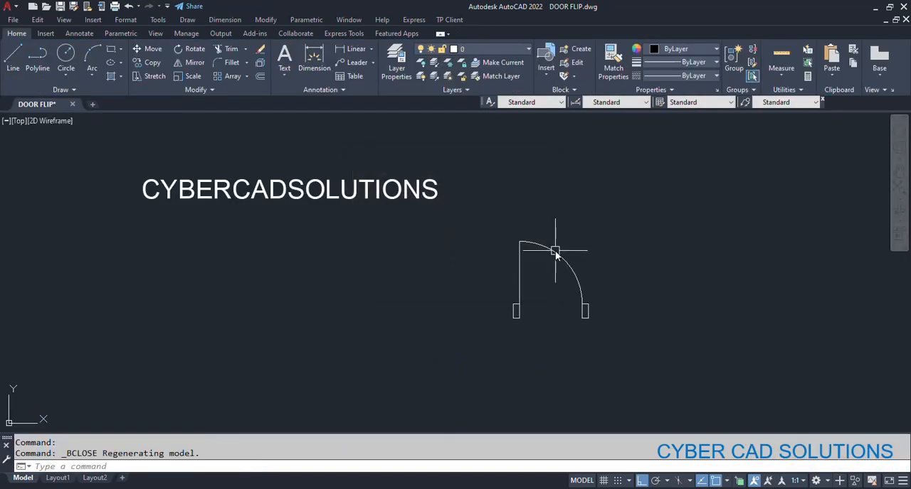
# - Test the door block's flip grip by switching the swing to the opposite jamb and back
pyautogui.click(556, 255)
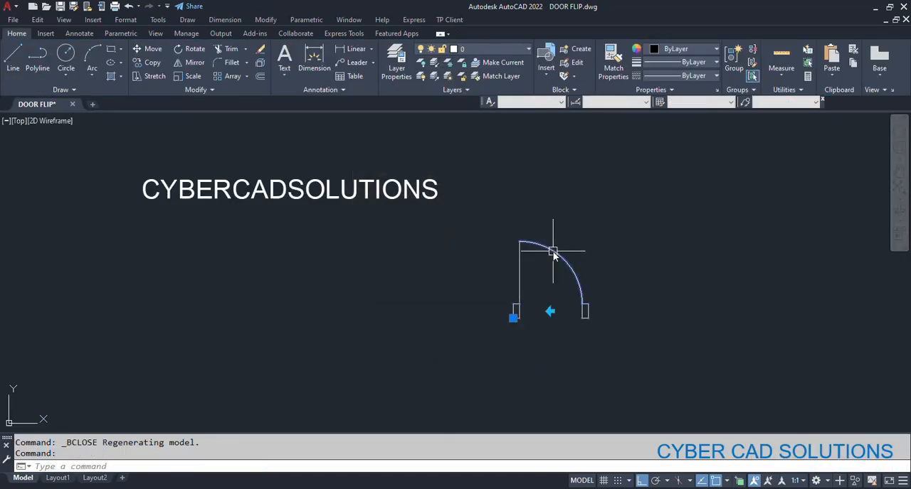
pyautogui.click(551, 311)
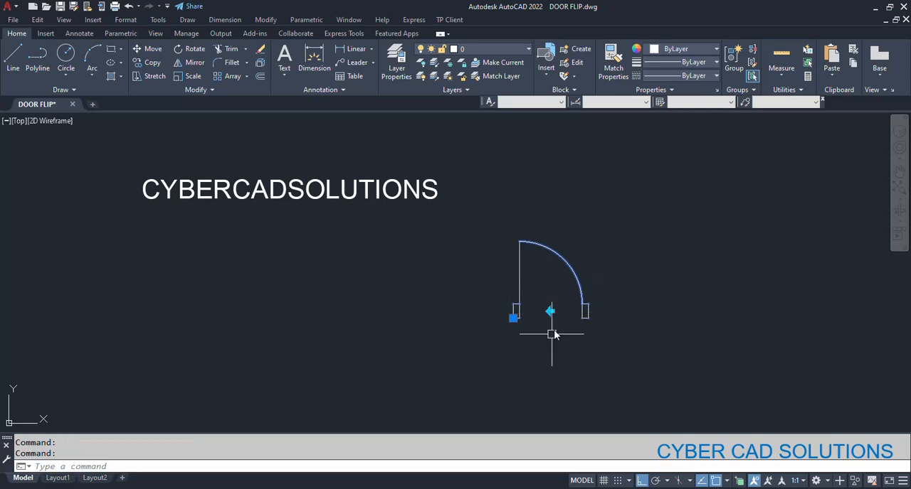
pyautogui.click(552, 312)
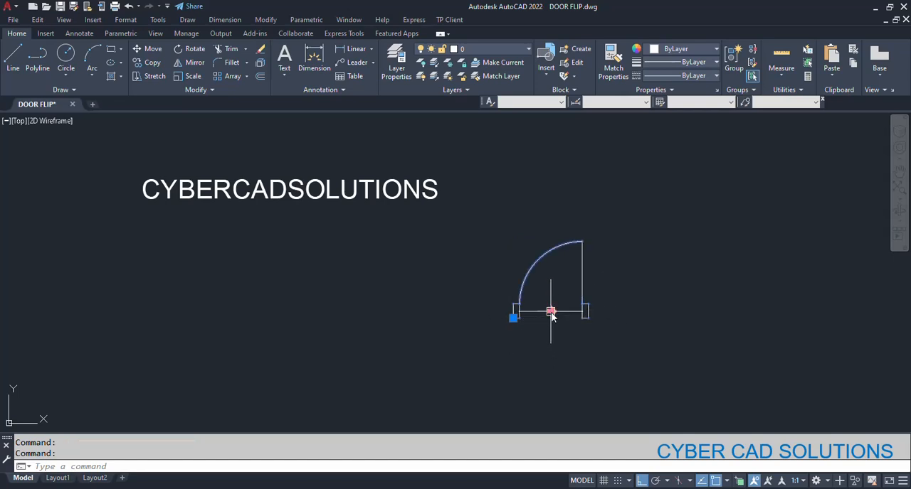
pyautogui.click(552, 313)
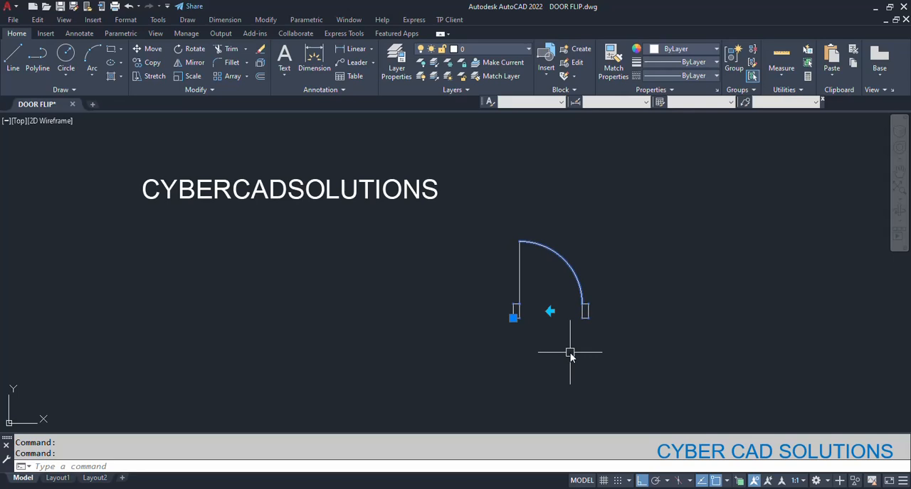
# - Undo the last Mirror operation and draw a horizontal polyline from the hinge-side jamb's edge midpoint through and beyond the opposite jamb
pyautogui.write('u')
pyautogui.press('Return')
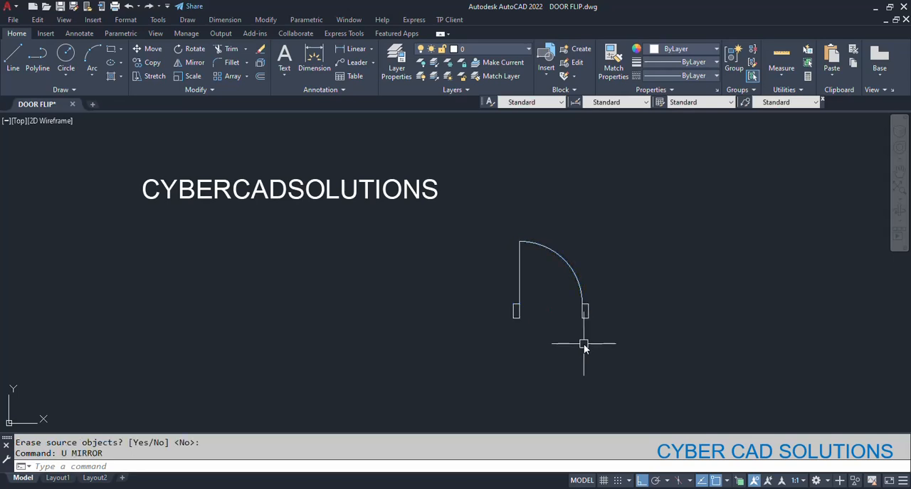
pyautogui.write('pl')
pyautogui.press('Return')
pyautogui.click(515, 311)
pyautogui.click(710, 311)
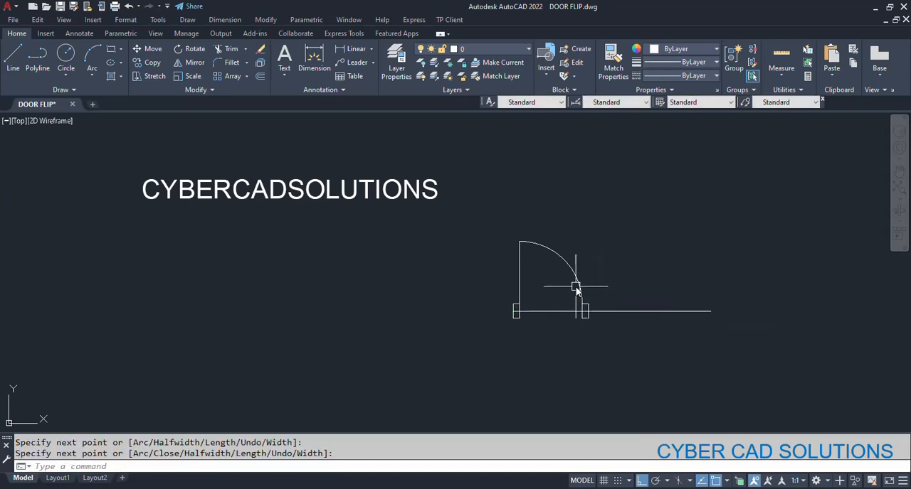
pyautogui.press('Return')
# - Try mirroring the door block downward about the horizontal polyline, and undo both the mirror and the polyline
pyautogui.click(585, 308)
pyautogui.write('mi')
pyautogui.press('Return')
pyautogui.click(515, 311)
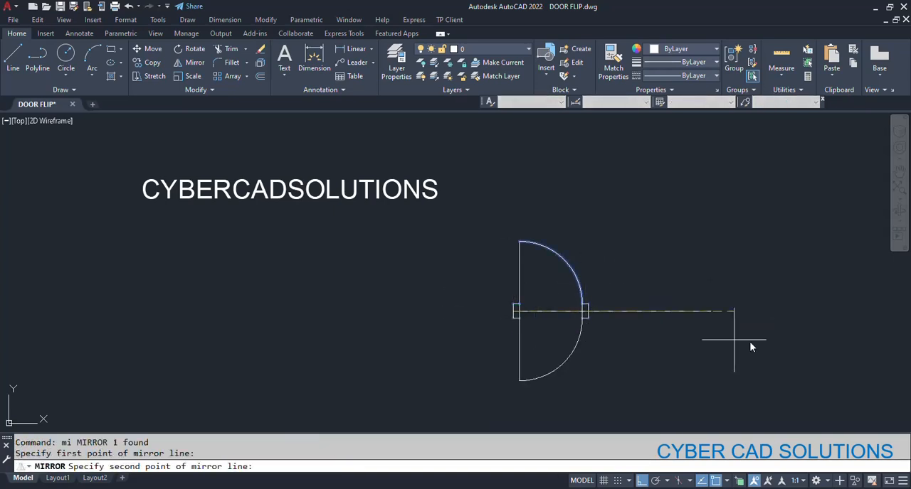
pyautogui.click(747, 341)
pyautogui.hotkey('ctrl', 'z')
pyautogui.hotkey('ctrl', 'z')
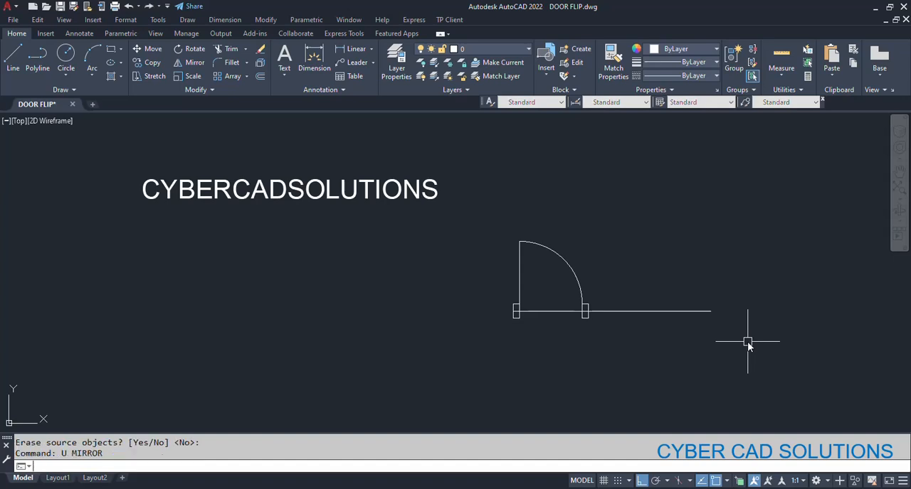
# - Open the door block in the Block Editor and add a Flip parameter with a horizontal reflection line between the jambs' outer-edge midpoints, labelled beside the hinge-side jamb
pyautogui.click(575, 271)
pyautogui.rightClick(573, 271)
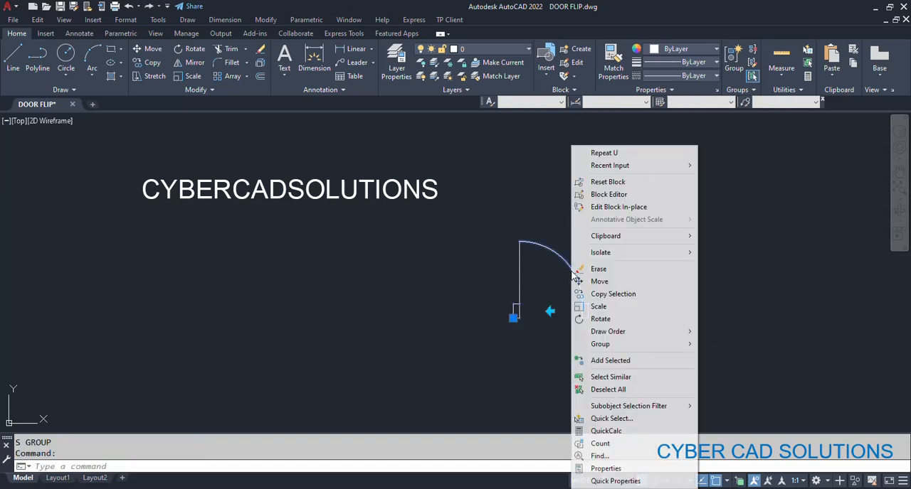
pyautogui.click(599, 195)
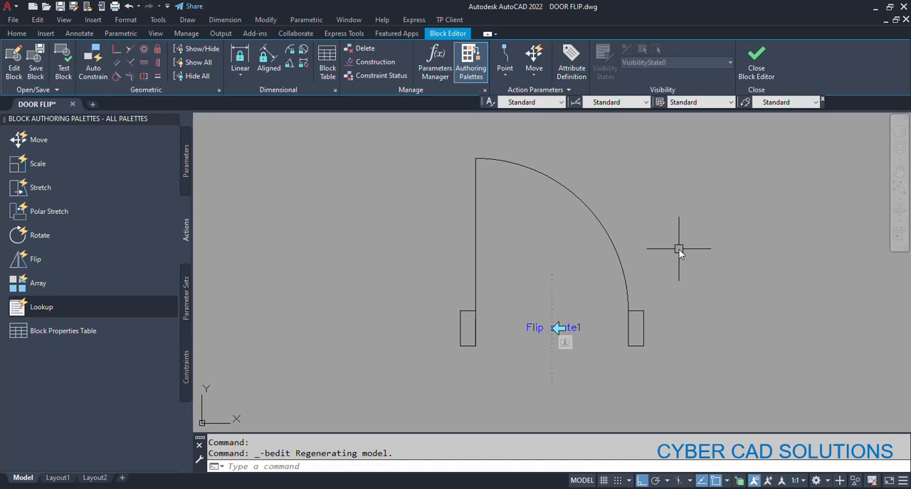
pyautogui.click(187, 165)
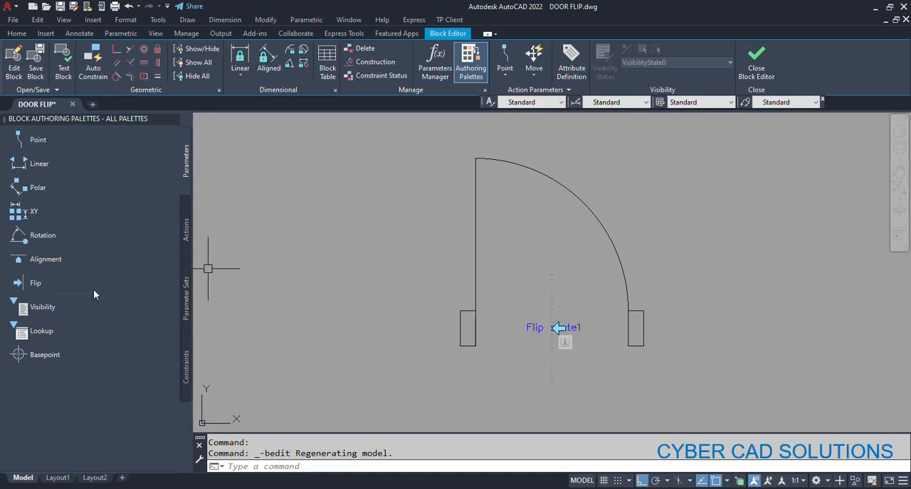
pyautogui.click(60, 285)
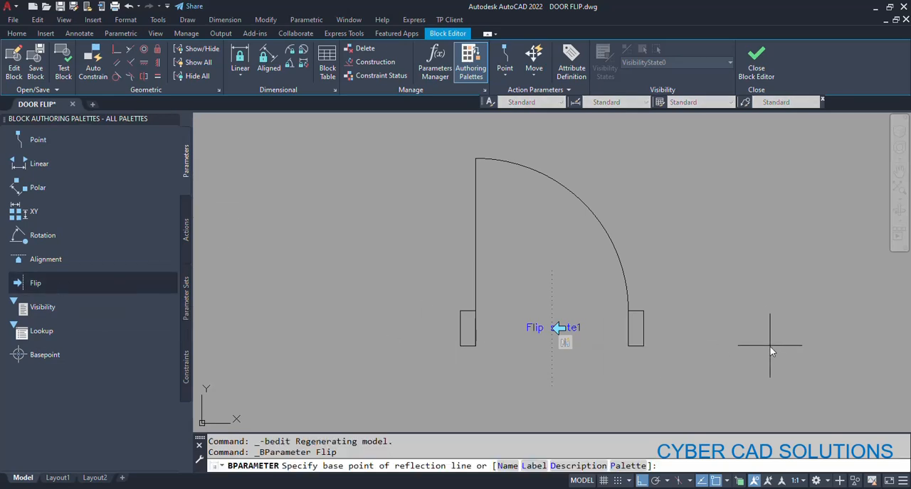
pyautogui.click(468, 329)
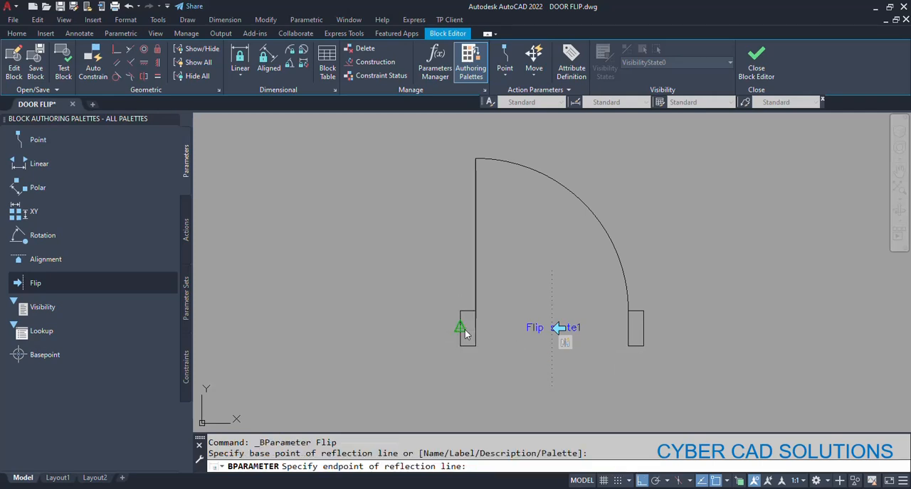
pyautogui.click(643, 328)
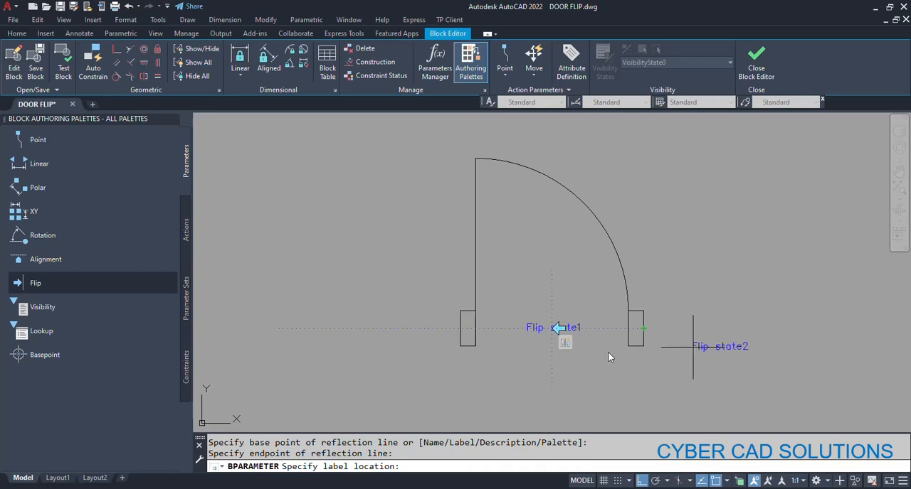
pyautogui.click(422, 329)
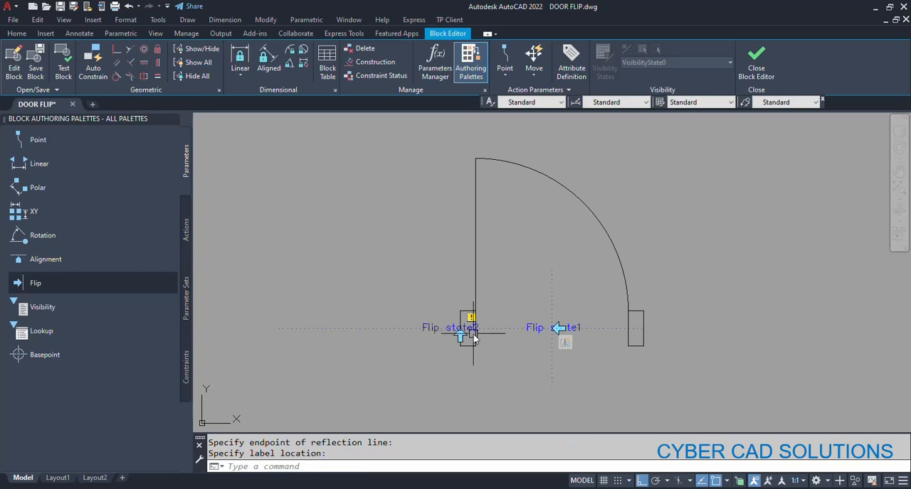
# - Assign a Flip action for the horizontal flip parameter to the door leaf and swing arc, and close the Block Editor, saving the changes
pyautogui.click(187, 231)
pyautogui.click(54, 262)
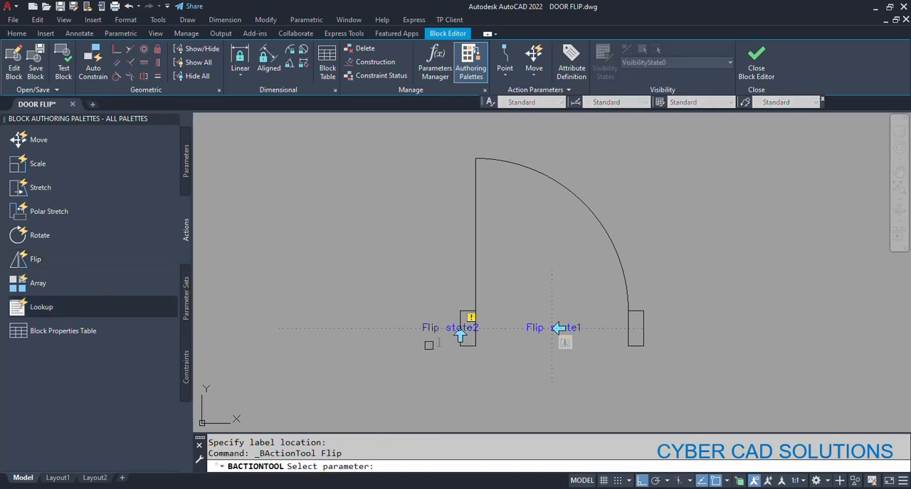
pyautogui.click(432, 328)
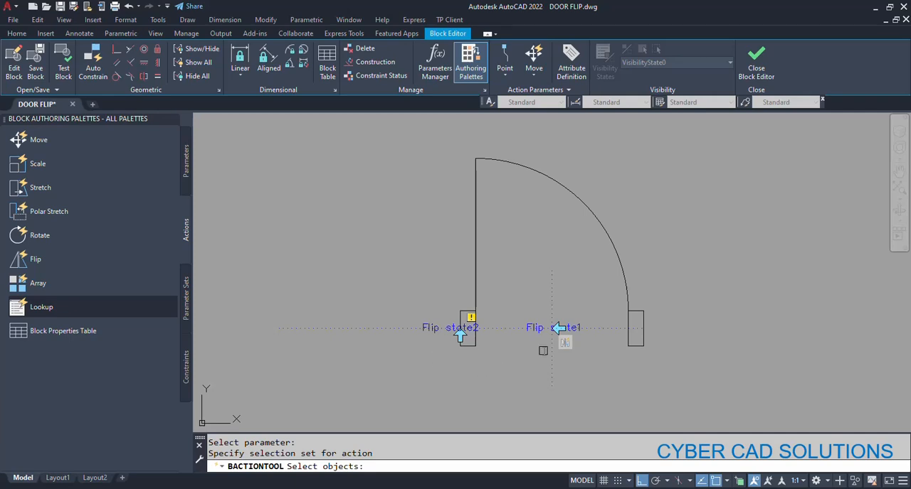
pyautogui.click(617, 187)
pyautogui.click(479, 206)
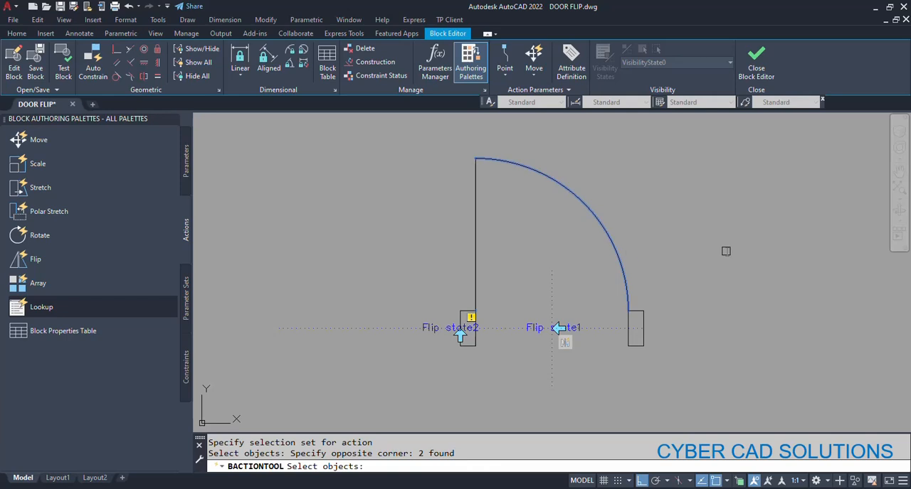
pyautogui.press('Return')
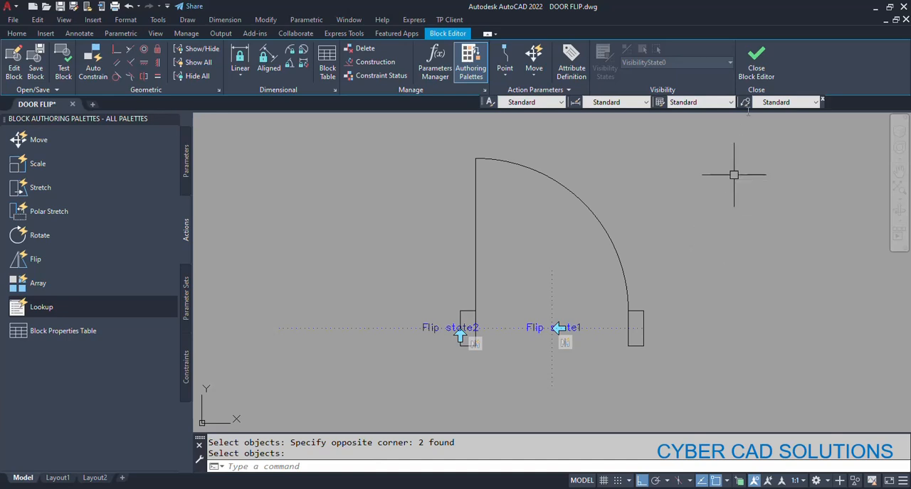
pyautogui.click(756, 71)
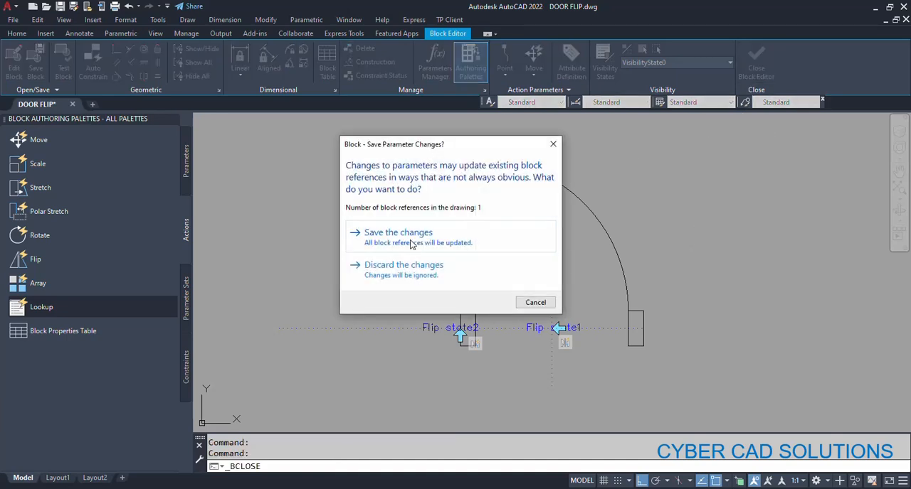
pyautogui.click(410, 238)
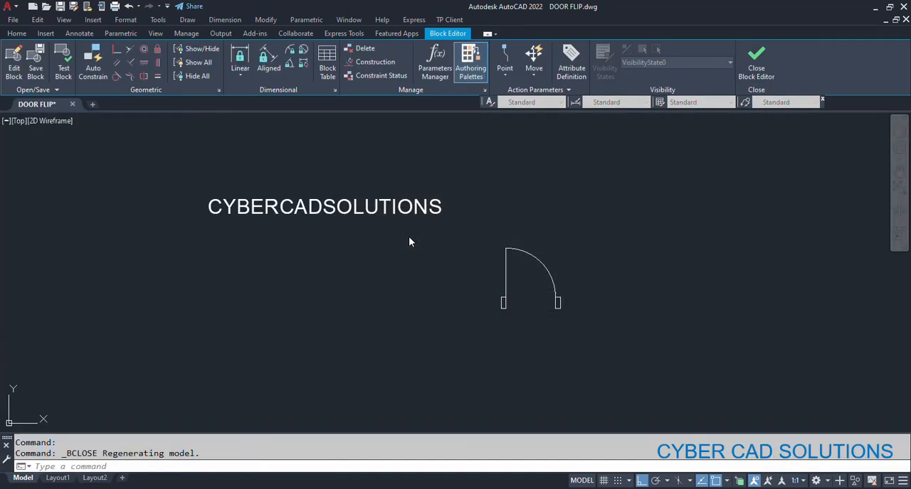
# - Test both flip grips of the door block by flipping the swing downward and back, and to the opposite jamb and back
pyautogui.click(539, 262)
pyautogui.scroll(3, 527, 326)
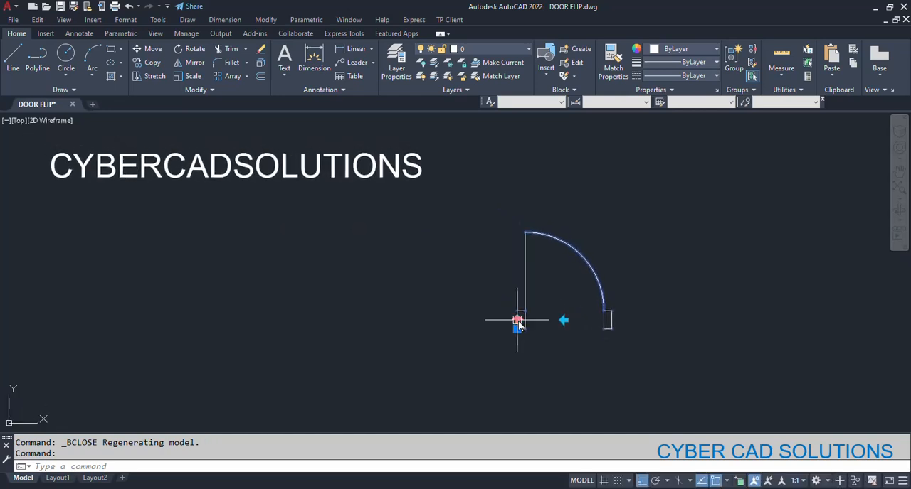
pyautogui.click(518, 322)
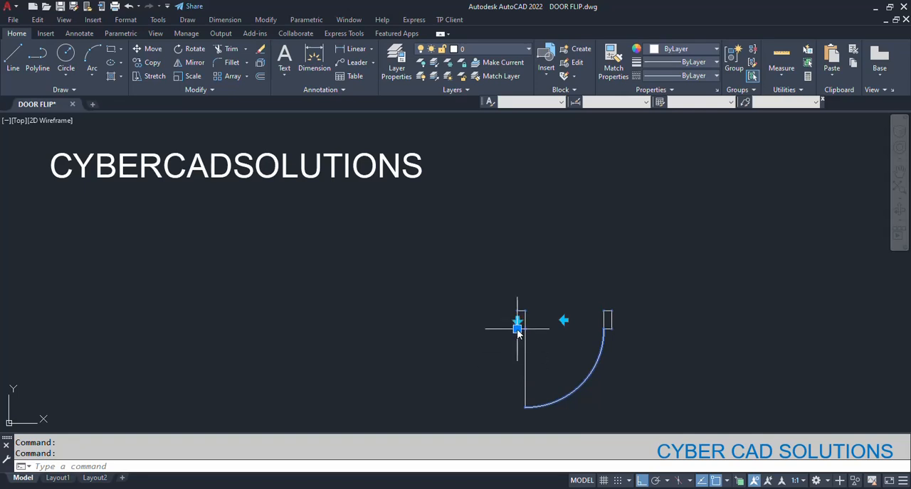
pyautogui.click(517, 321)
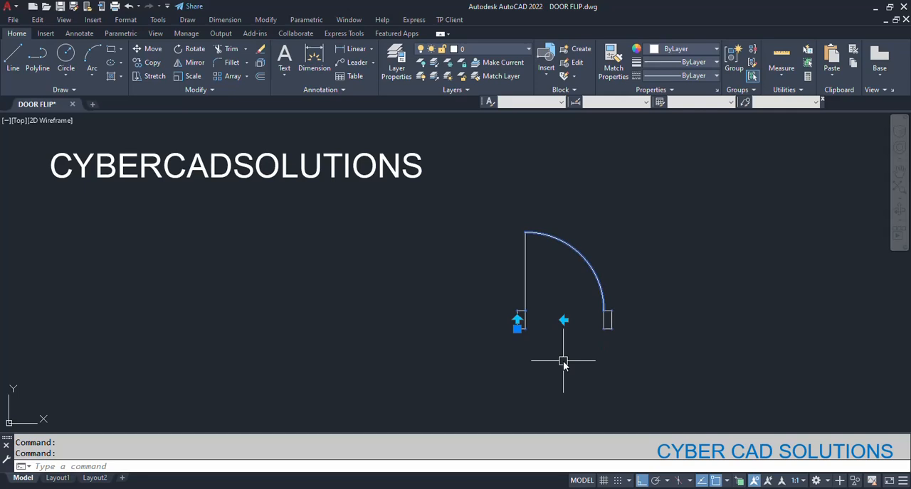
pyautogui.click(564, 321)
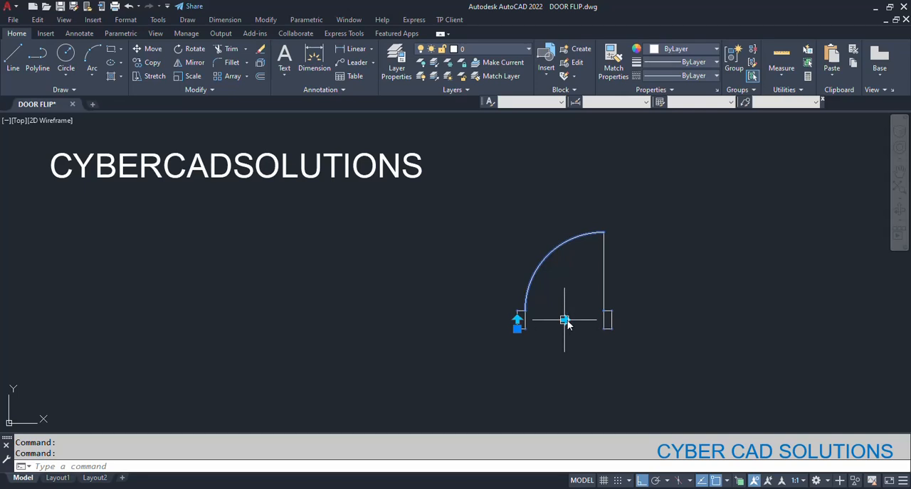
pyautogui.click(564, 321)
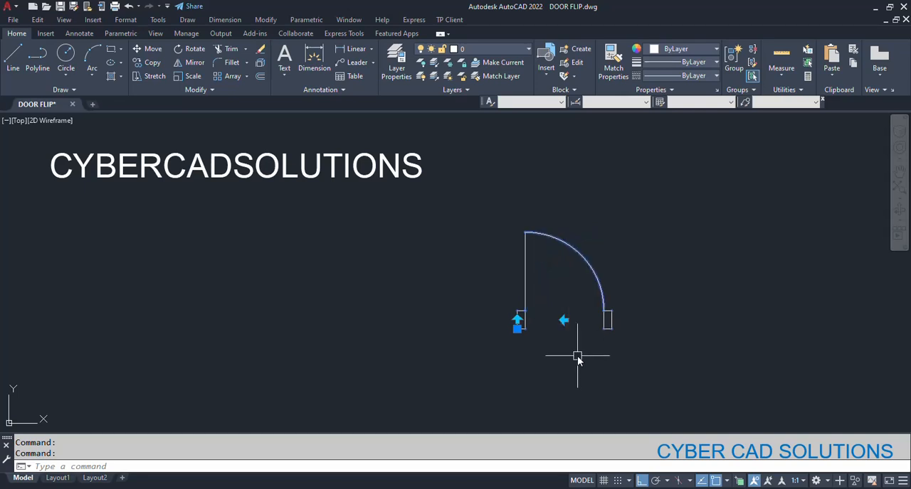